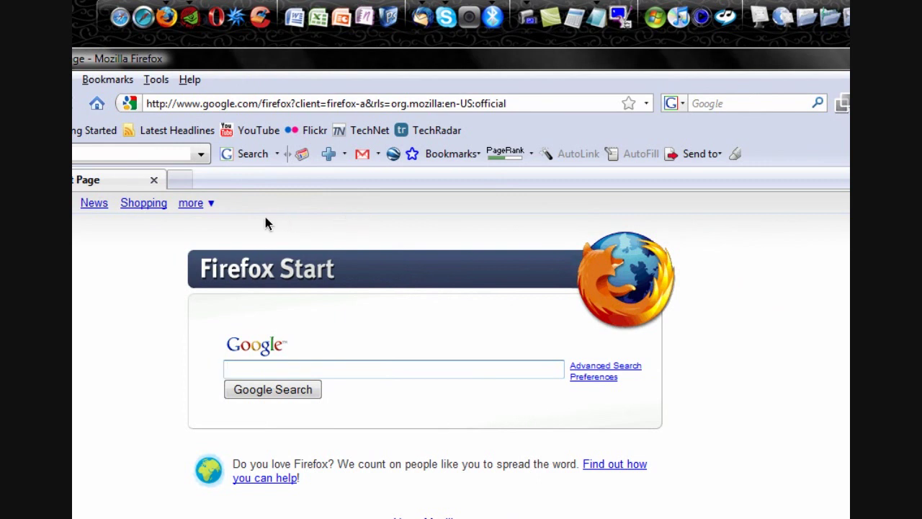
Go to the Google home page and open the Gmail inbox from there
click(130, 154)
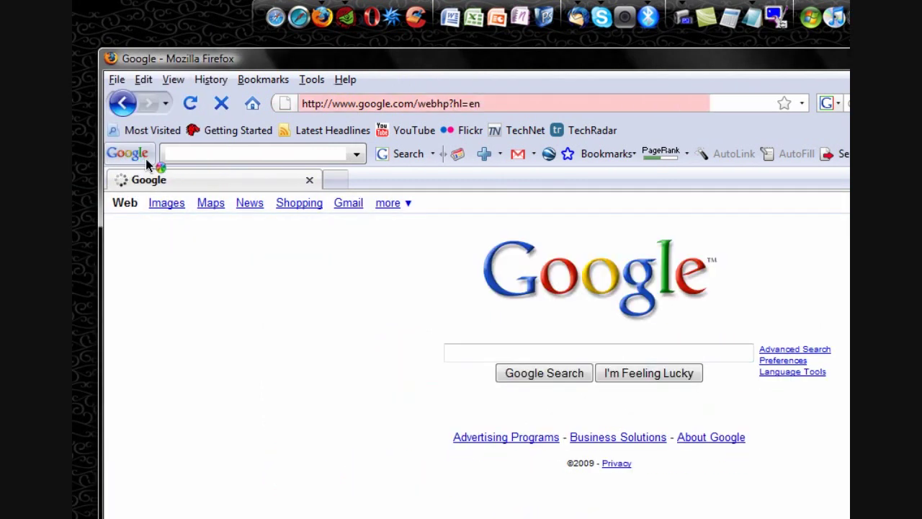
click(349, 204)
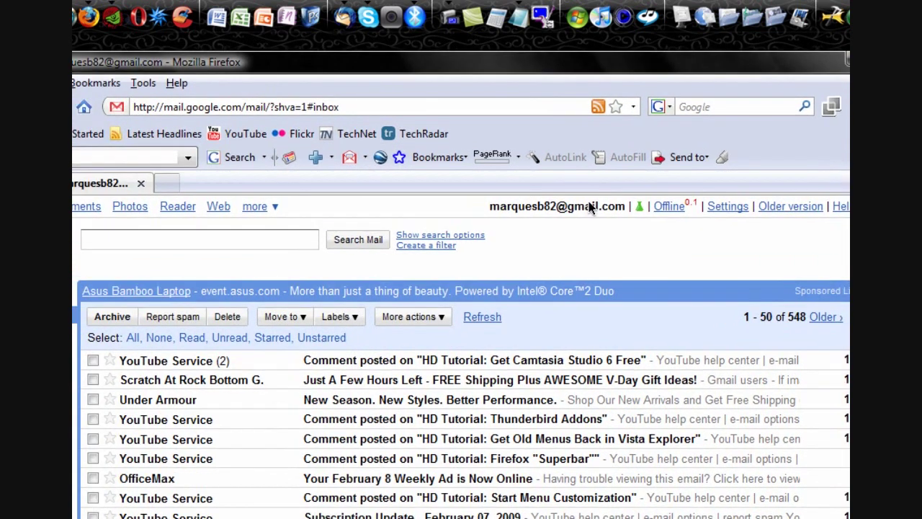
Open Gmail's Labs settings and scroll down to the Offline lab
click(649, 208)
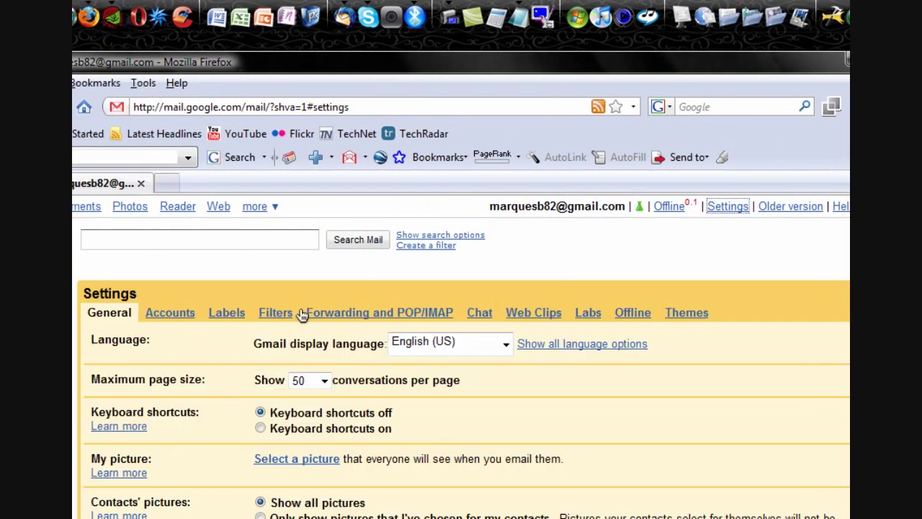
click(666, 312)
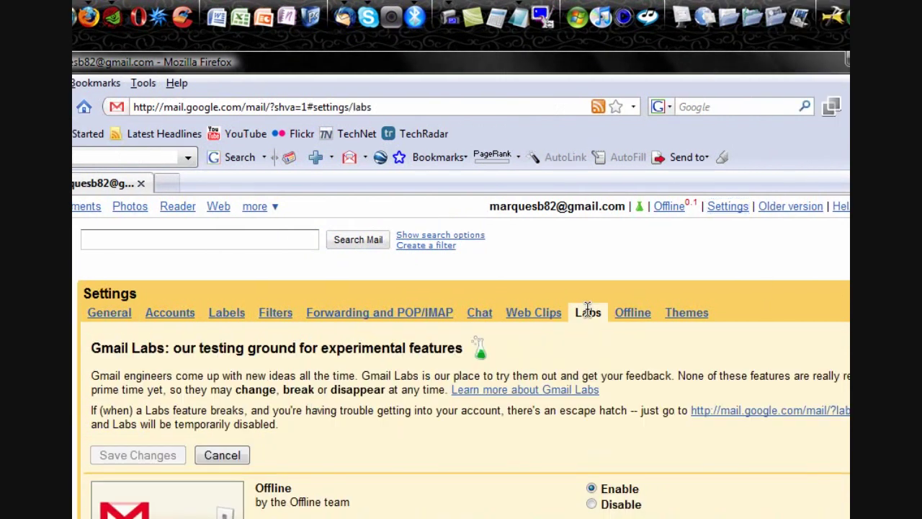
scroll(434, 317, down, 3)
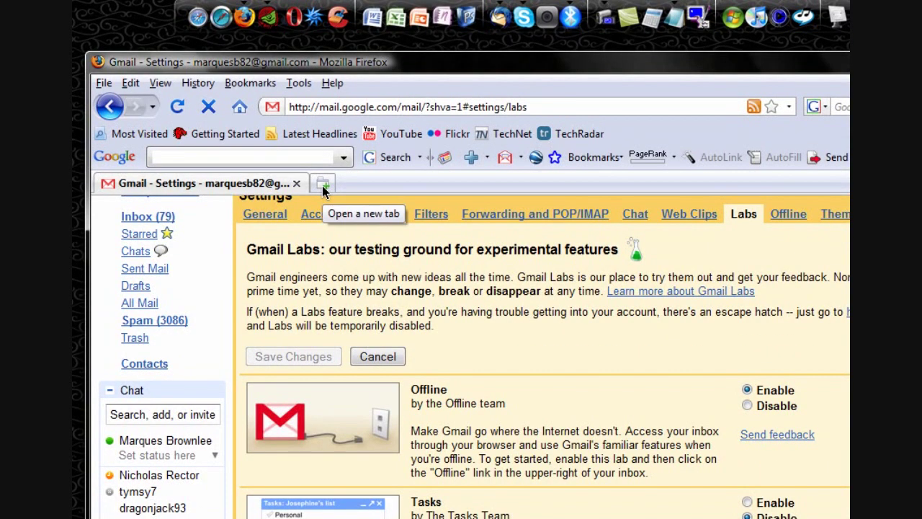
In a new tab, Google 'fierfox addons' from the Firefox Start page
click(323, 186)
click(315, 109)
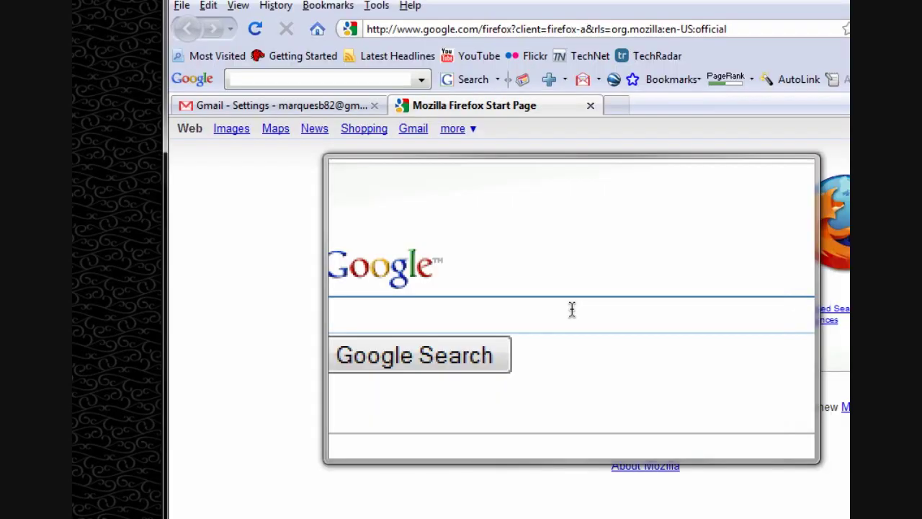
text(fierfo)
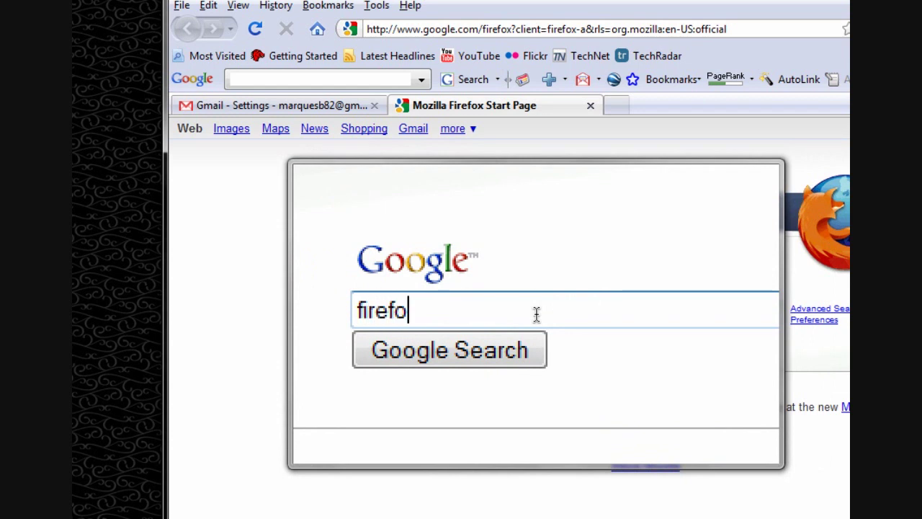
text(x addons)
key(Return)
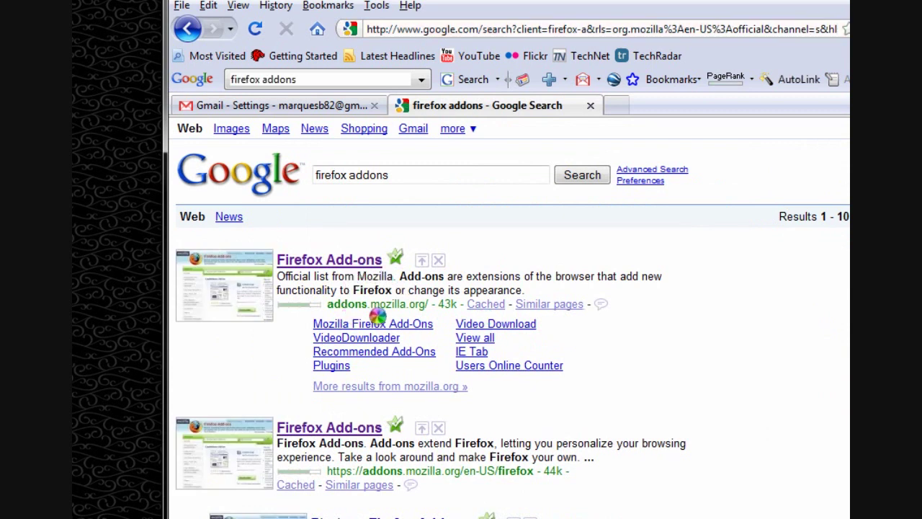
Open the Firefox Add-ons site and search it for 'google gears'
click(360, 264)
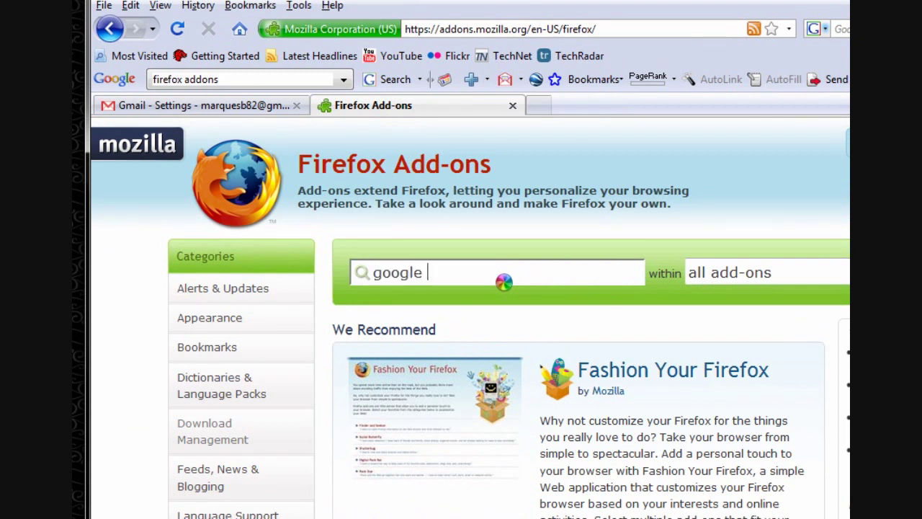
key(Return)
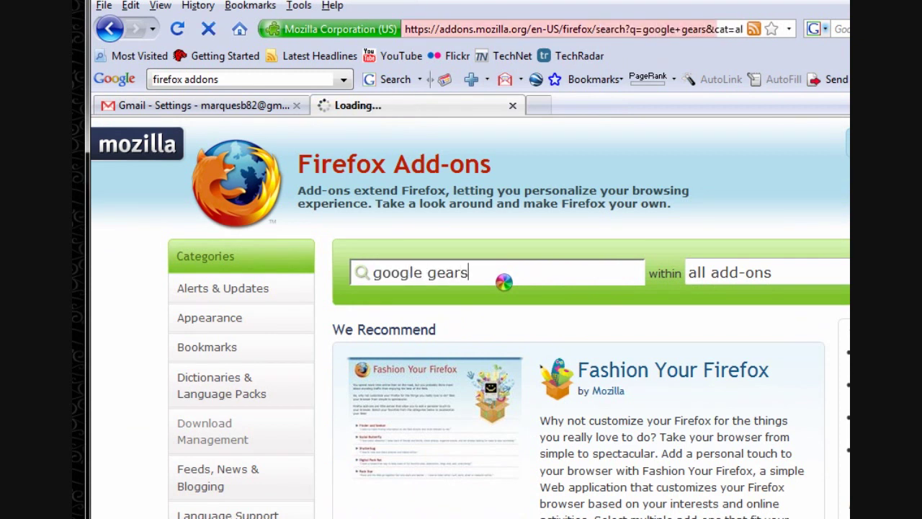
scroll(492, 438, down, 4)
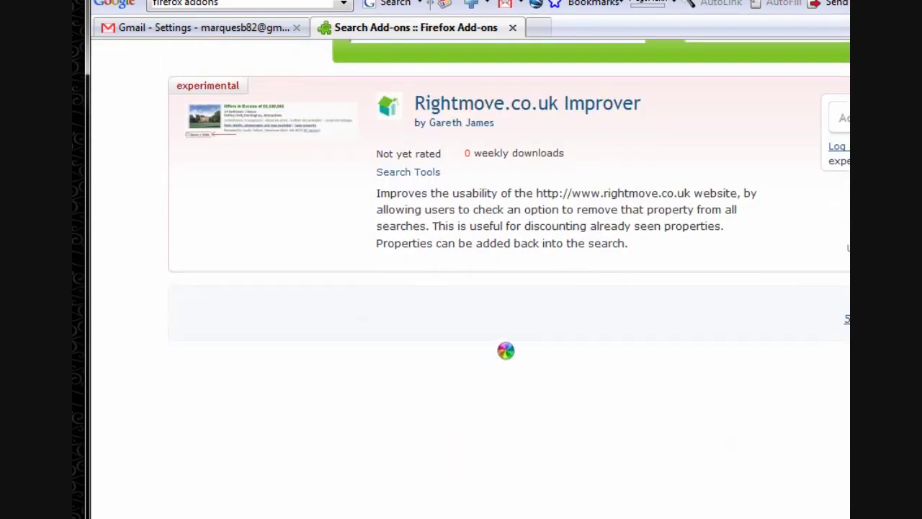
scroll(522, 414, up, 4)
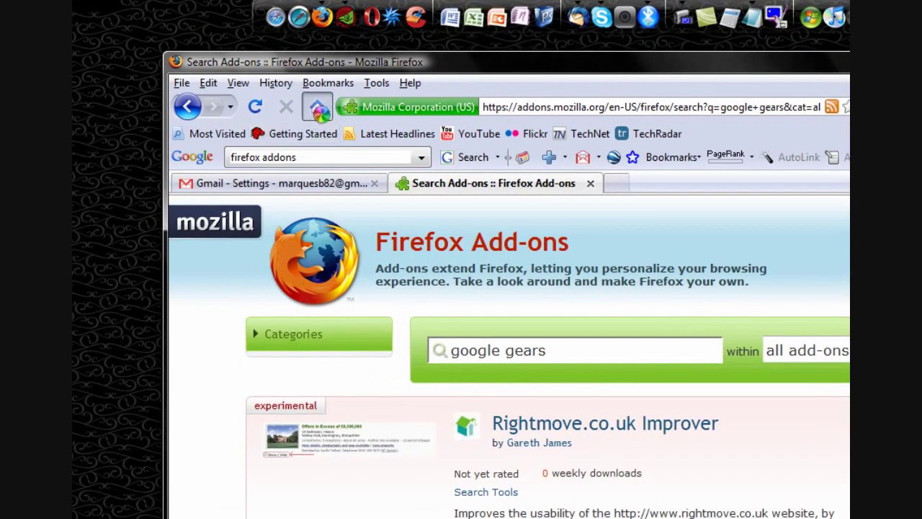
Google 'google gears' from the Start page and open the Google Gears website
click(242, 0)
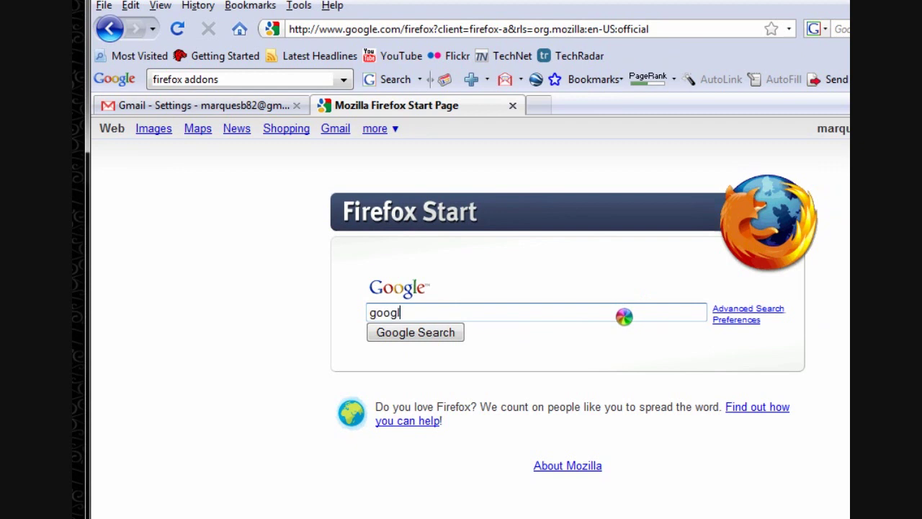
key(Return)
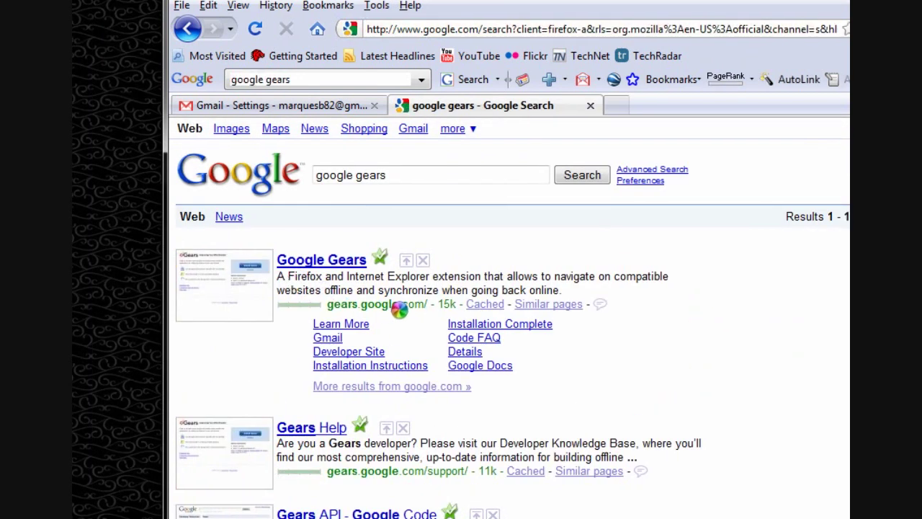
click(324, 261)
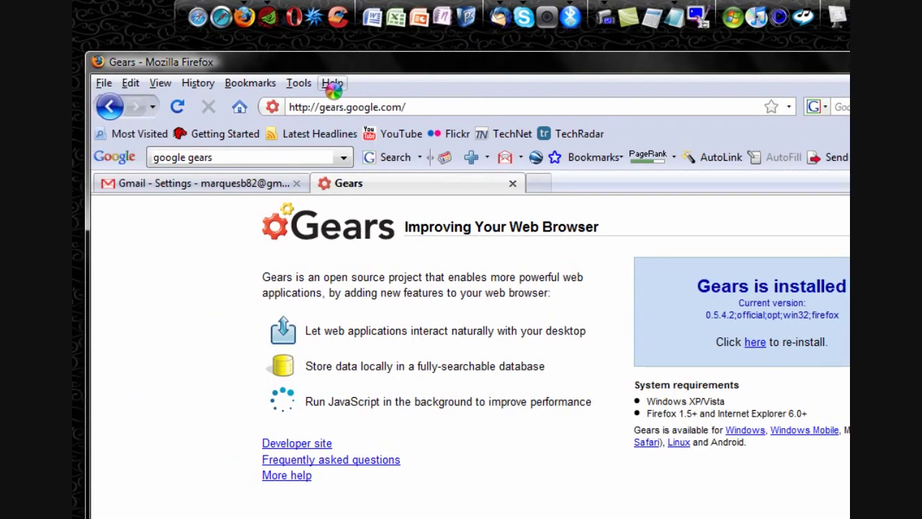
click(176, 5)
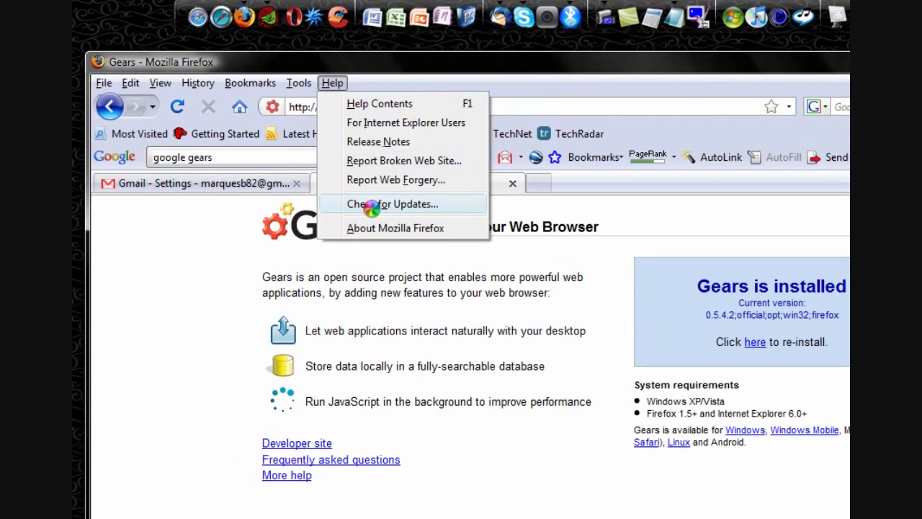
click(371, 228)
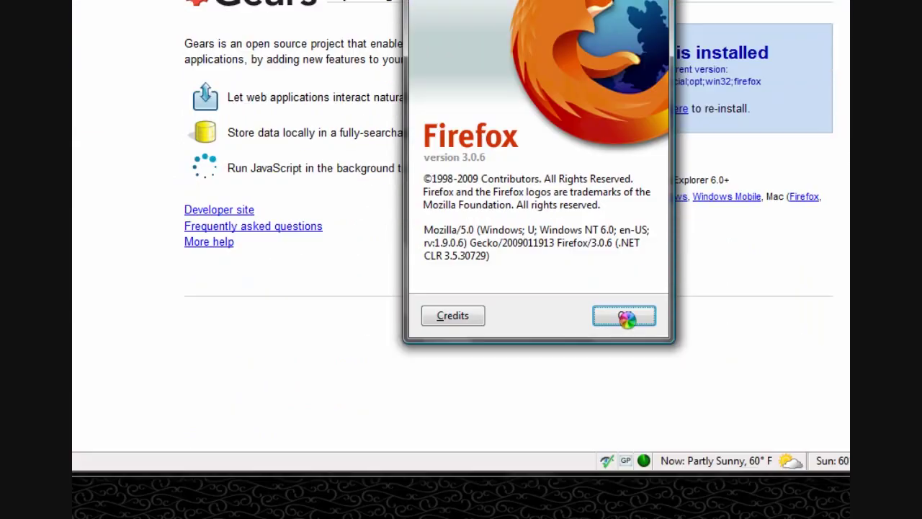
click(626, 318)
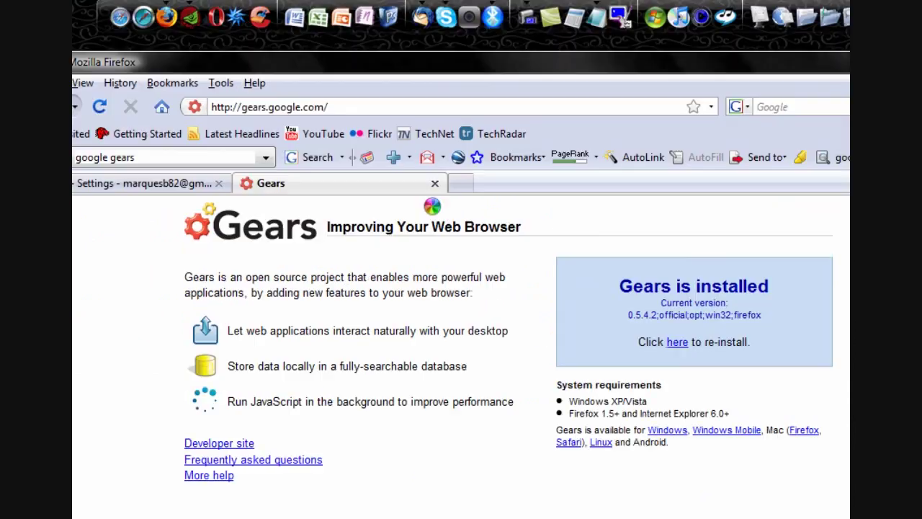
Close the Gears tab and reopen Gmail through the Google home page
click(435, 184)
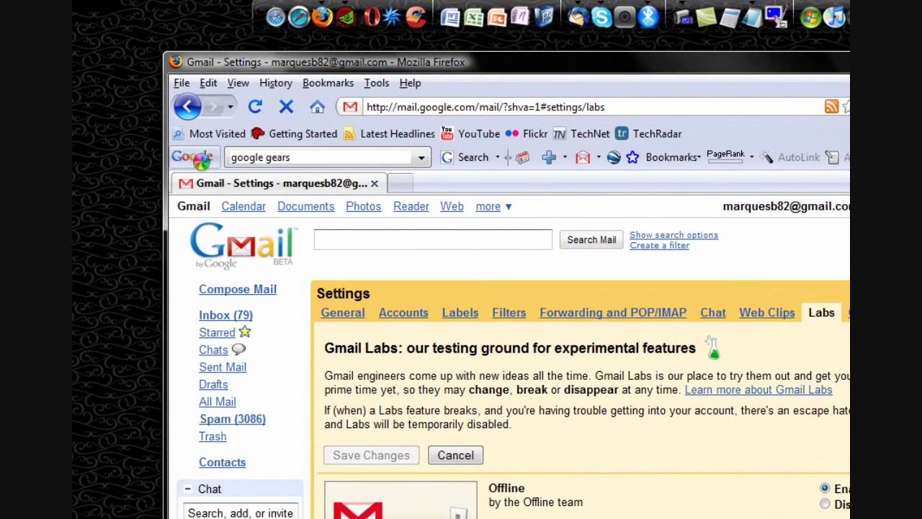
click(191, 157)
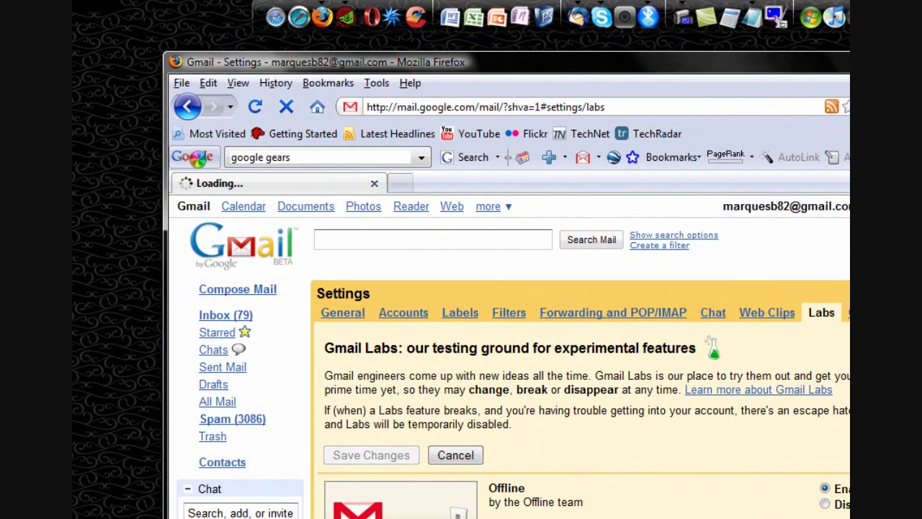
click(416, 208)
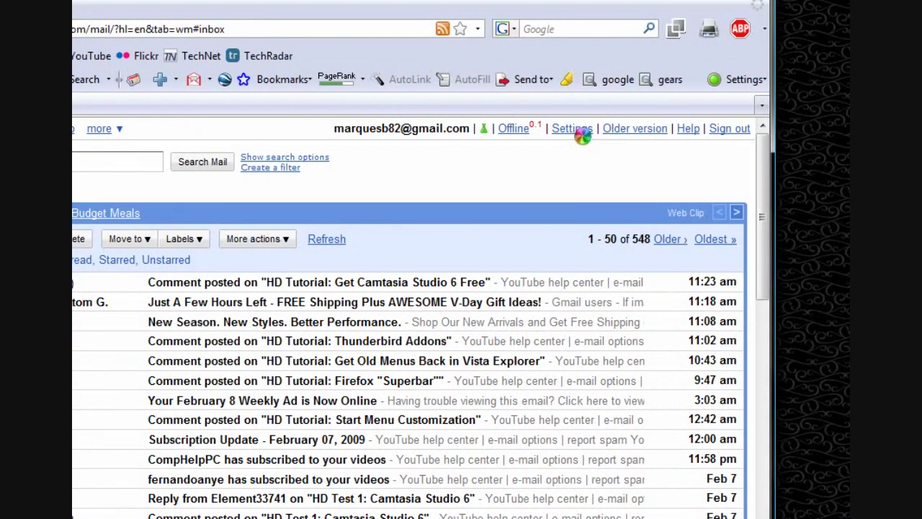
Check Gmail's Labs settings, then return to the inbox
click(656, 131)
click(440, 235)
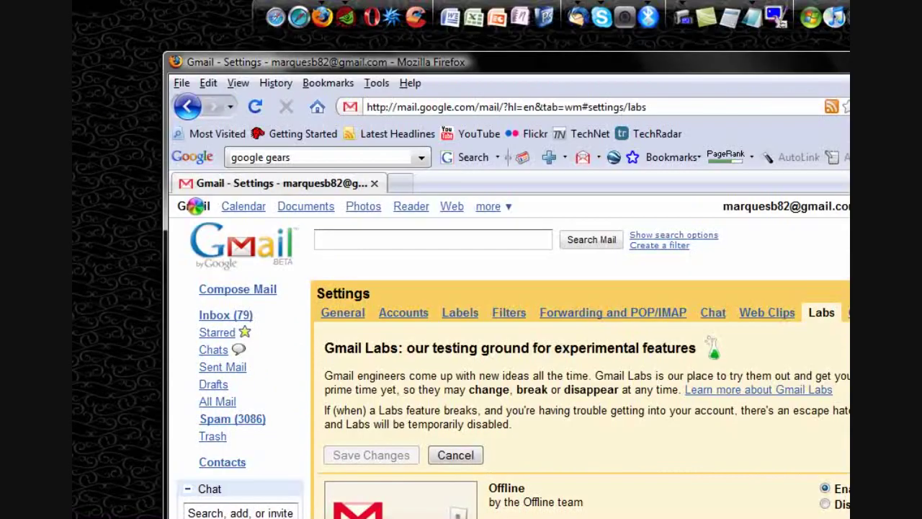
click(217, 316)
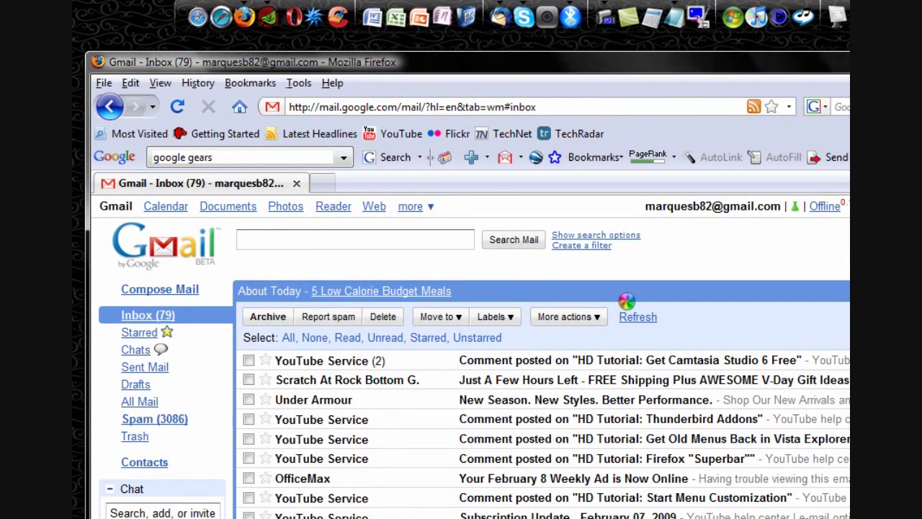
Open the 'Install offline access for Gmail' dialog, then cancel it
scroll(670, 404, down, 10)
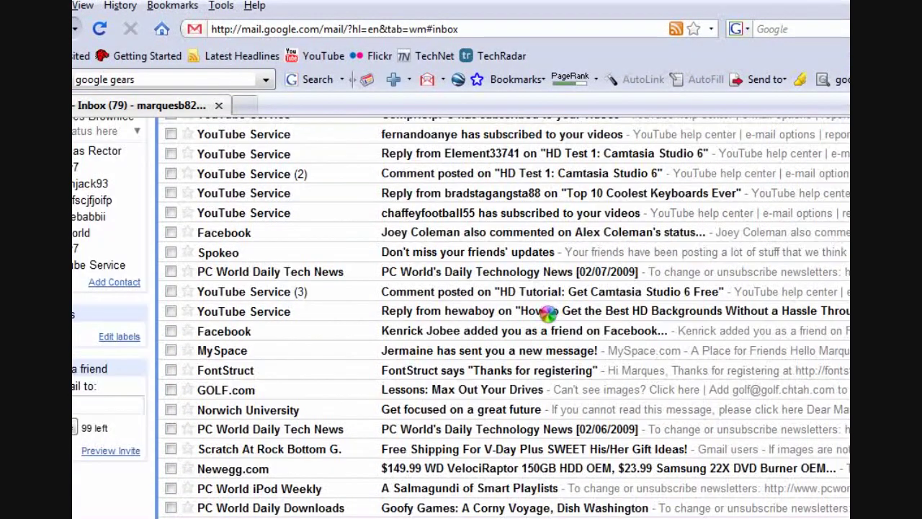
scroll(692, 325, up, 10)
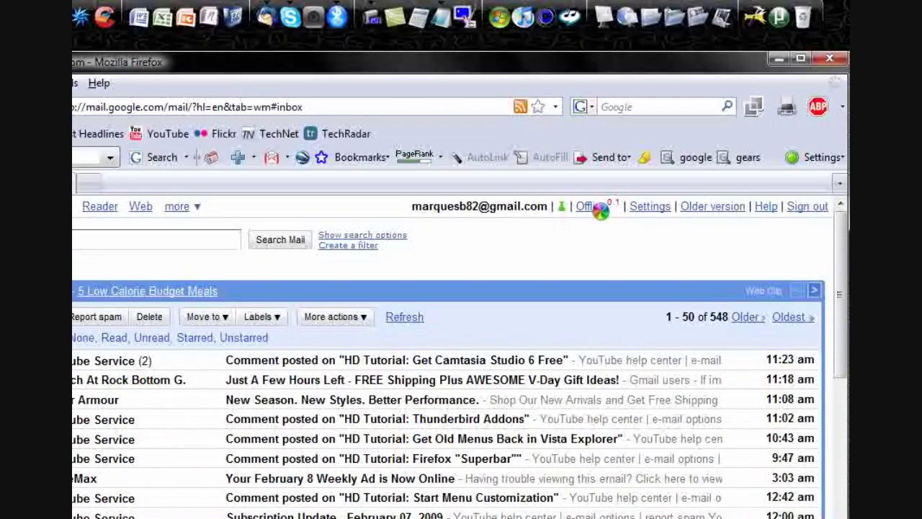
click(595, 205)
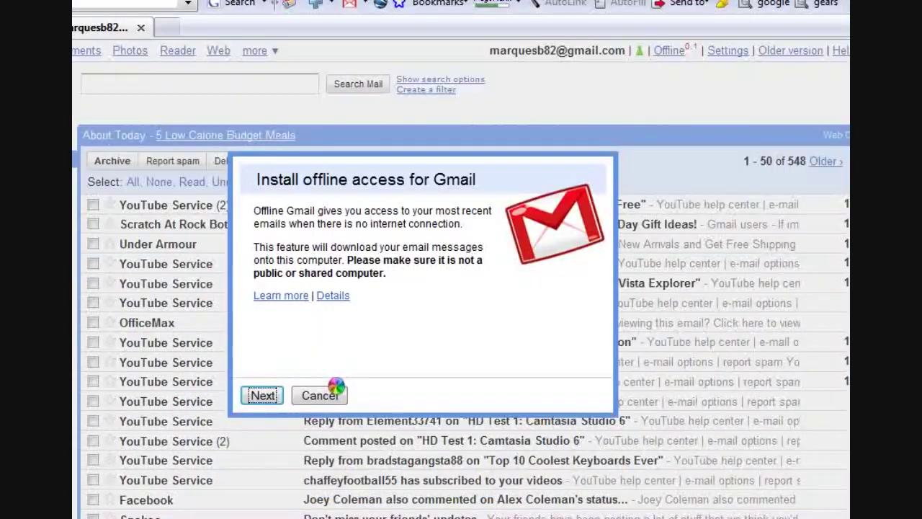
click(331, 389)
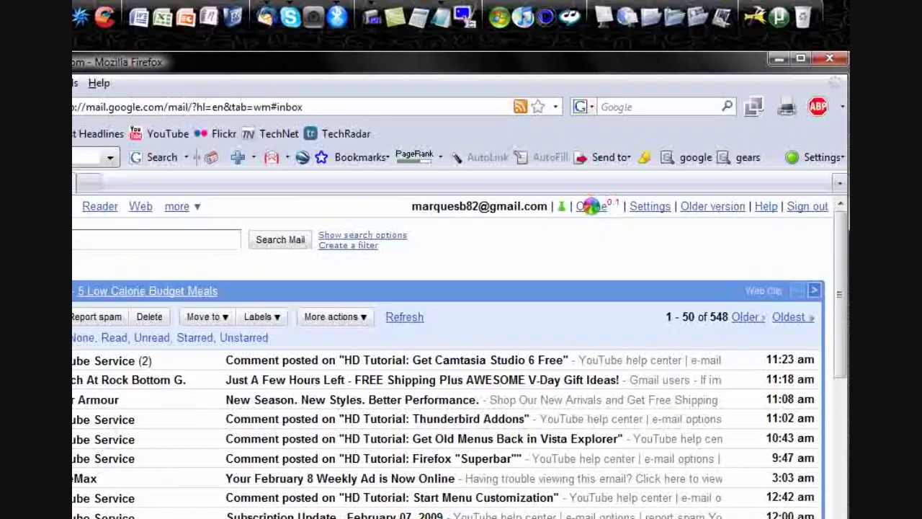